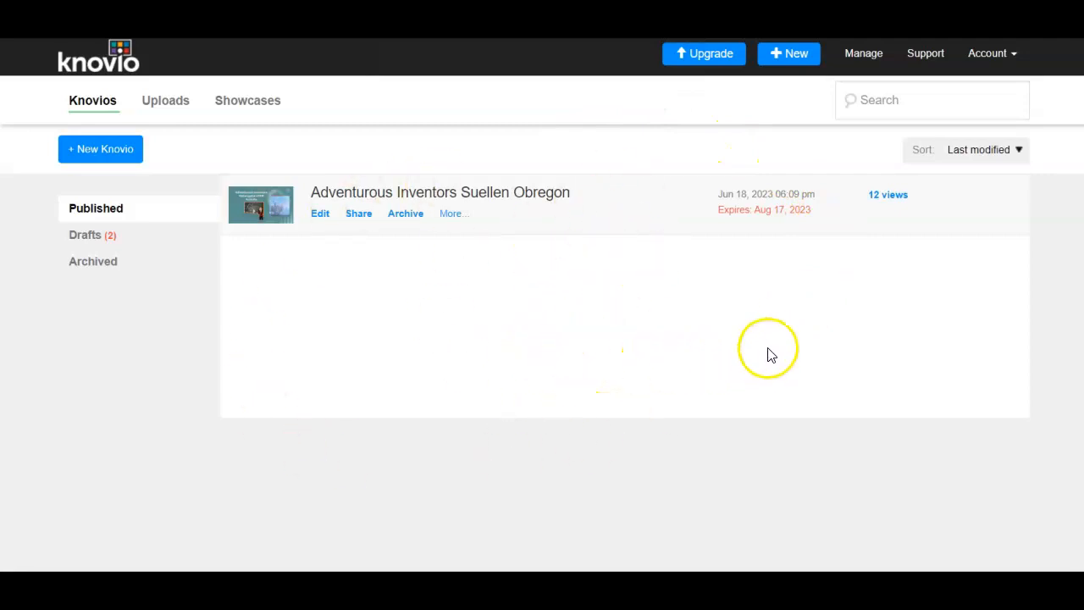
- Start a new Knovio by uploading the "How to use Knovio" PDF file
click(796, 56)
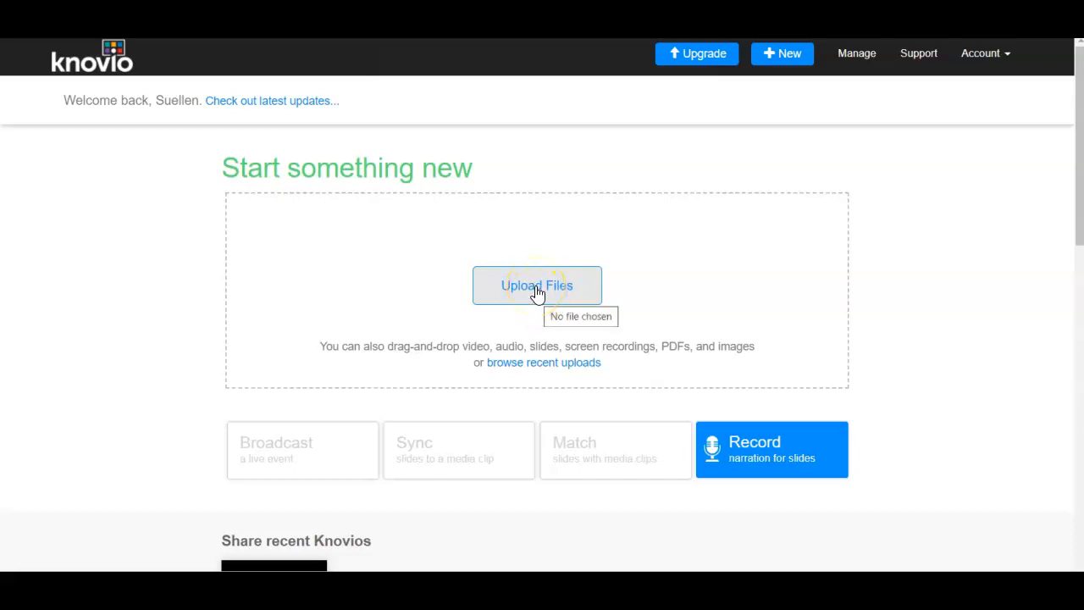
click(537, 290)
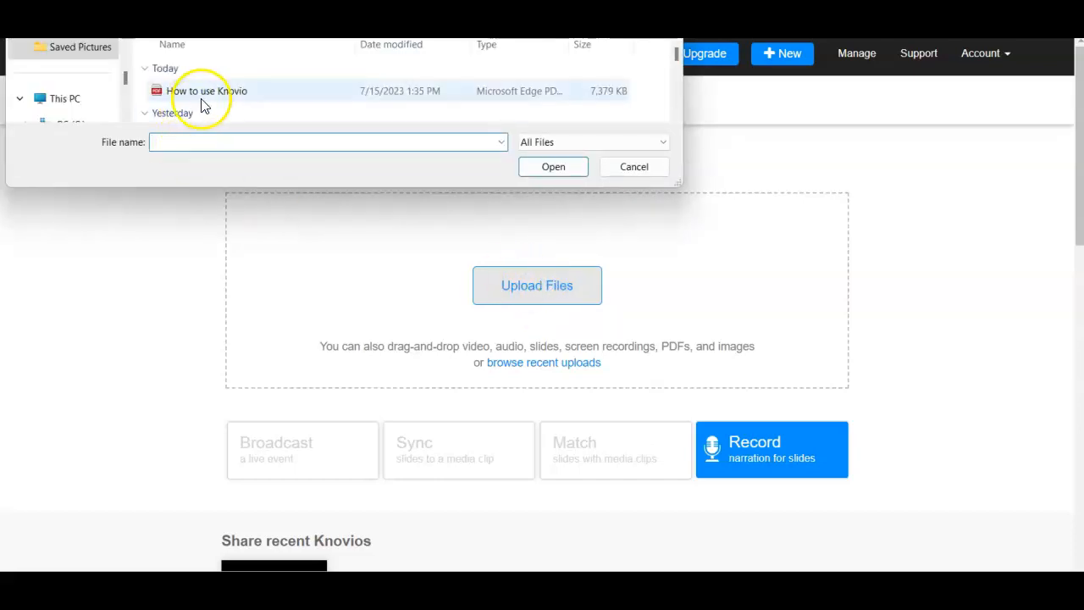
click(203, 95)
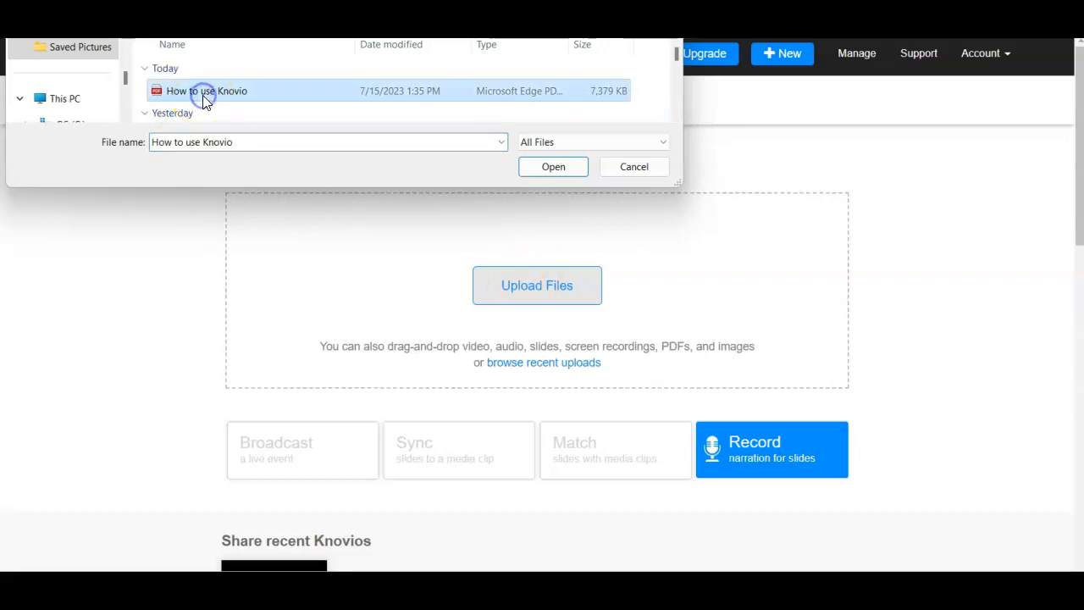
click(555, 166)
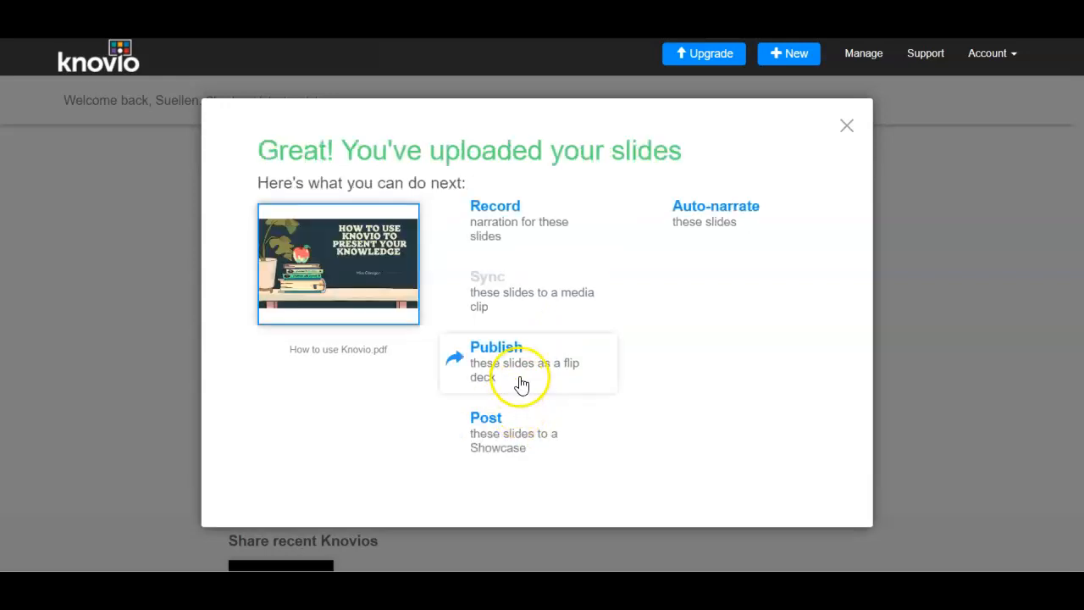
- Choose to record narration for the uploaded slides and browse through the slide list
mouse_move(332, 347)
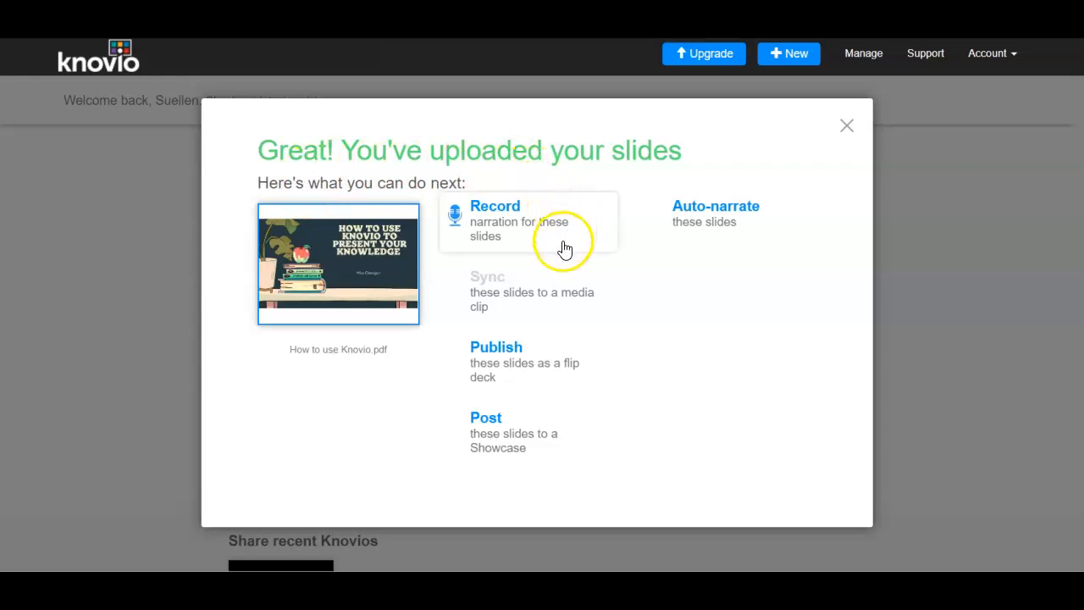
click(506, 227)
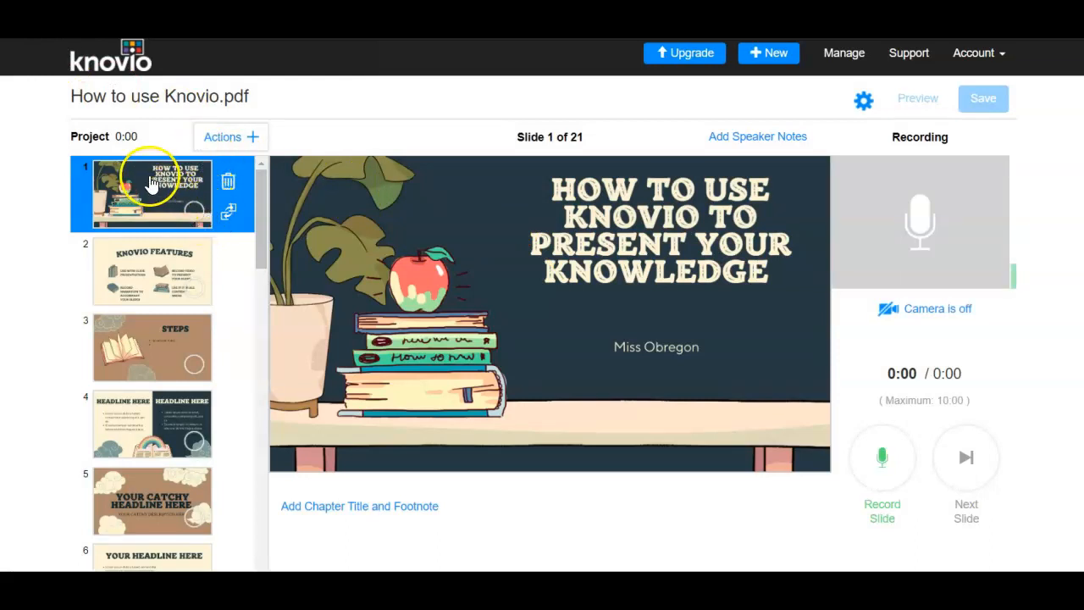
scroll(146, 271, down, 15)
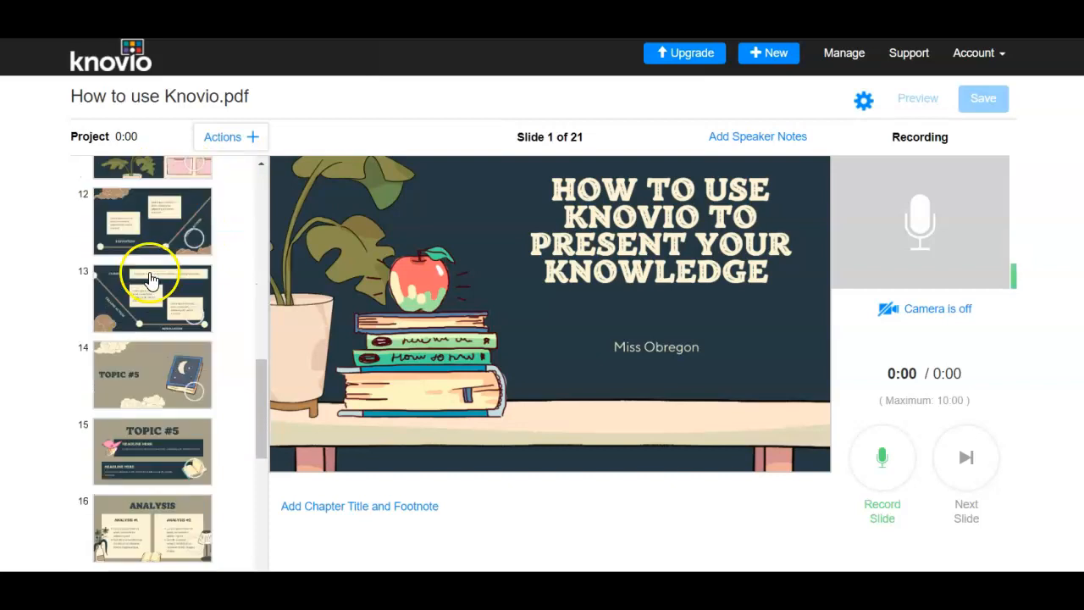
scroll(148, 316, up, 13)
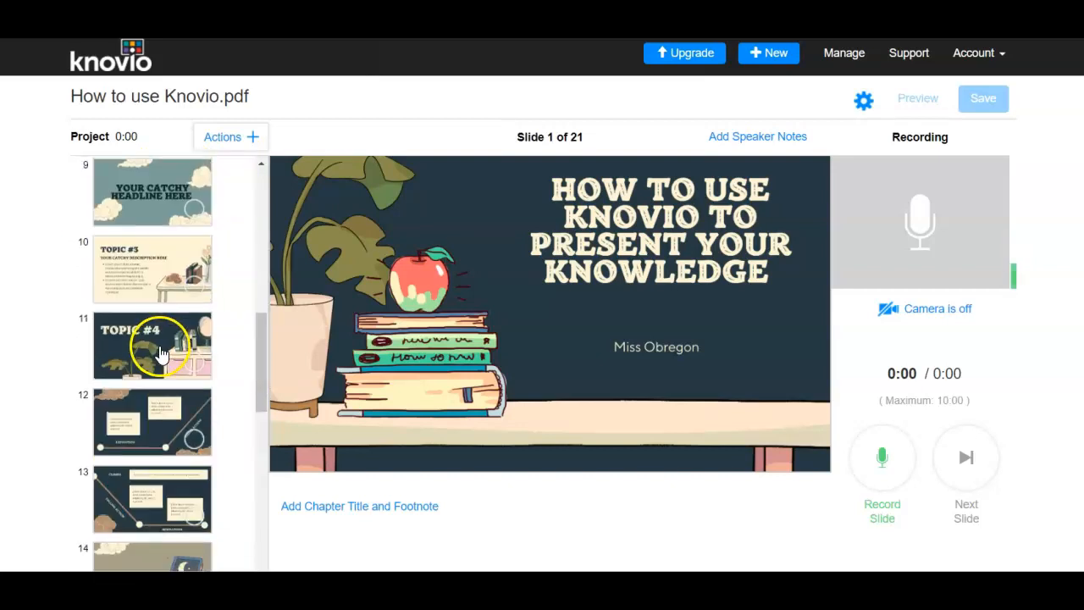
scroll(161, 354, up, 3)
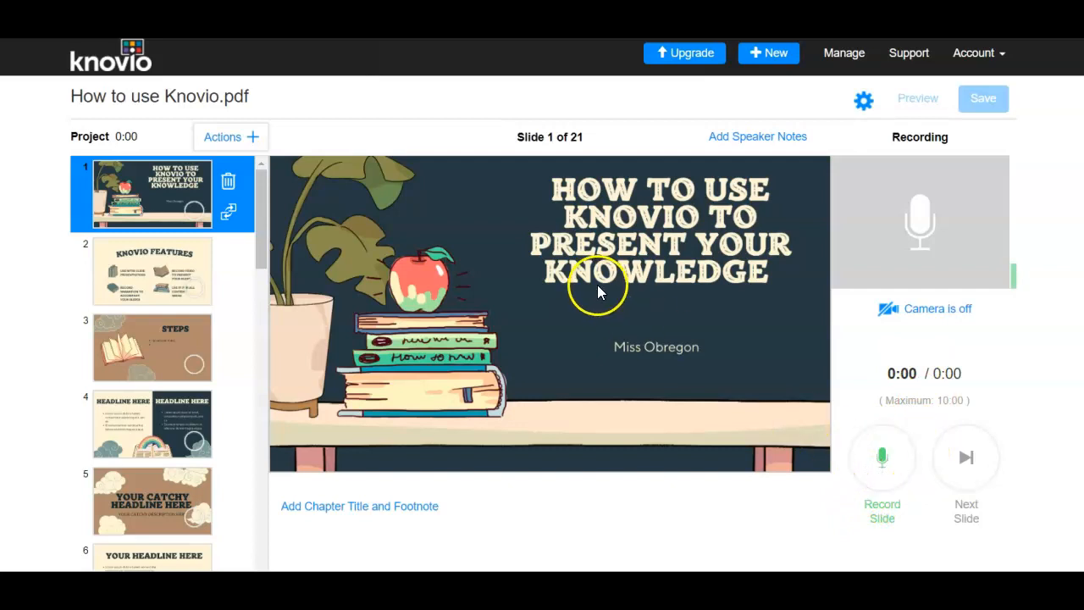
- Record a narration for the title slide
click(884, 462)
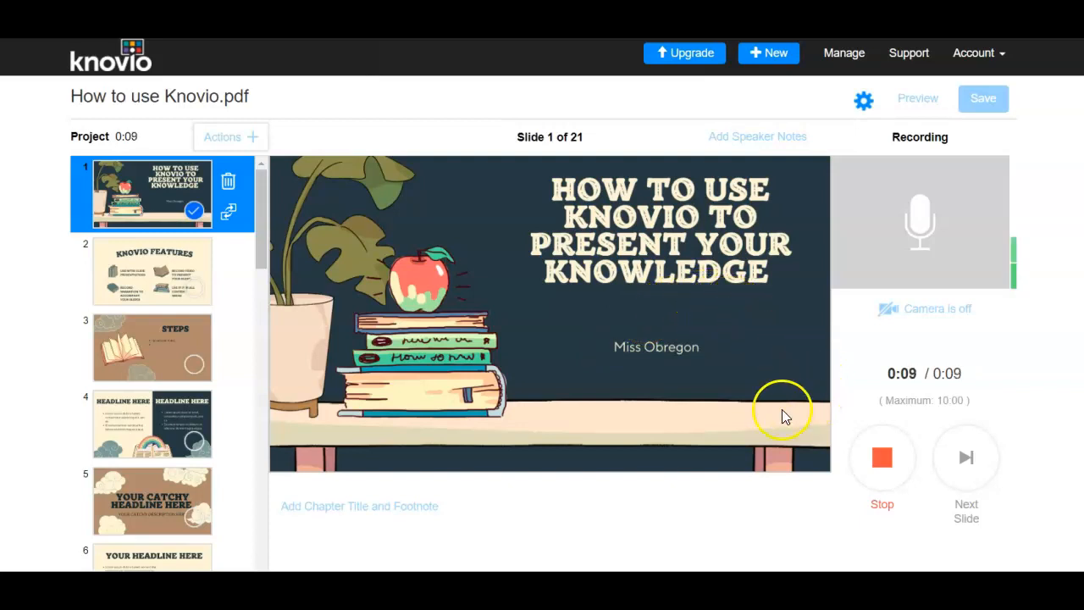
click(881, 466)
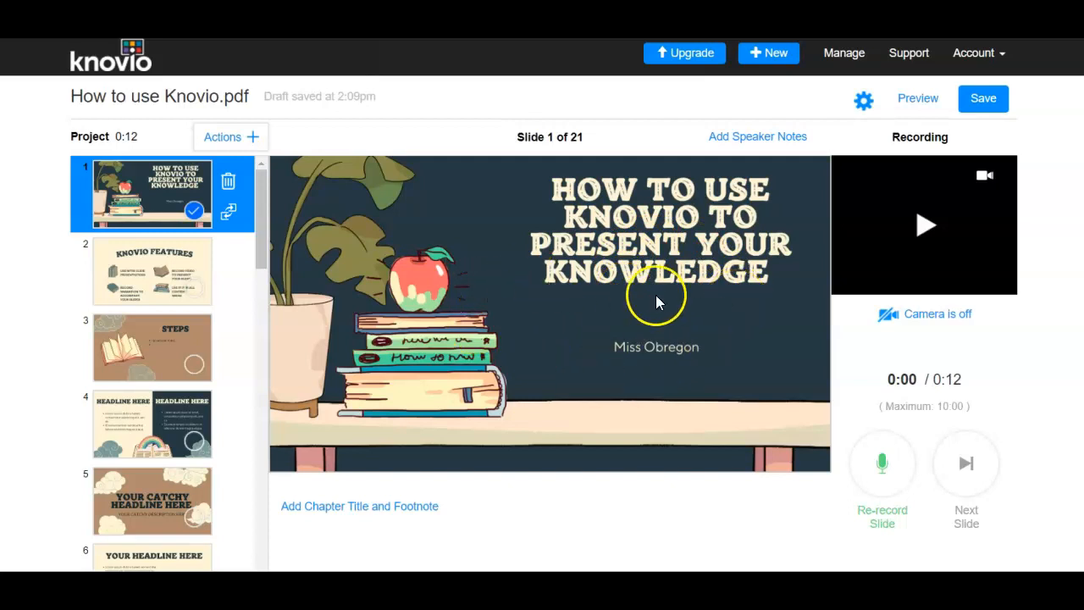
- Record a narration for the Knovio Features slide
click(153, 278)
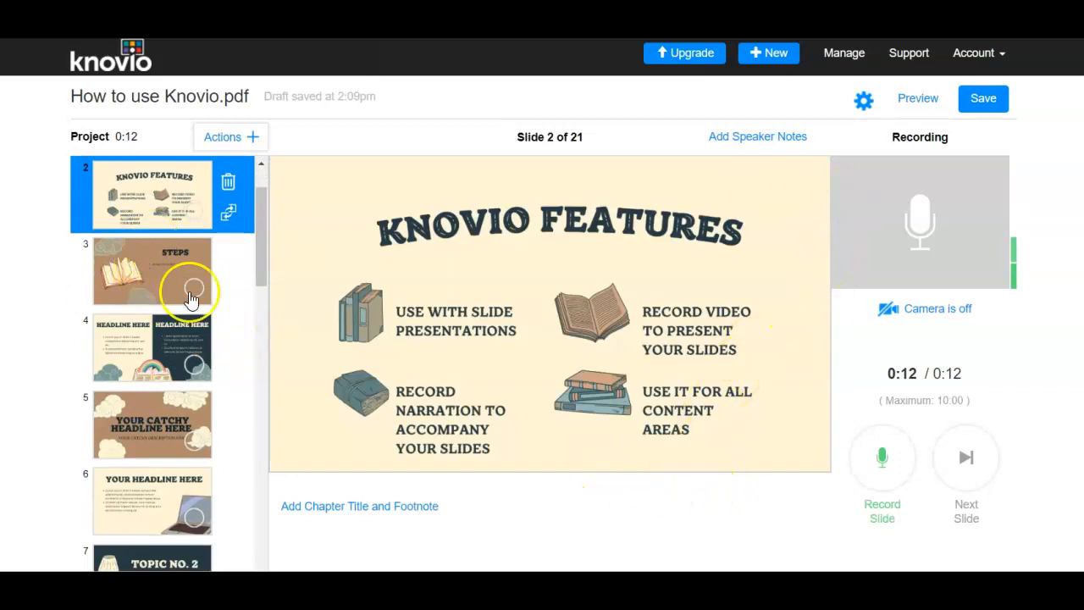
click(151, 269)
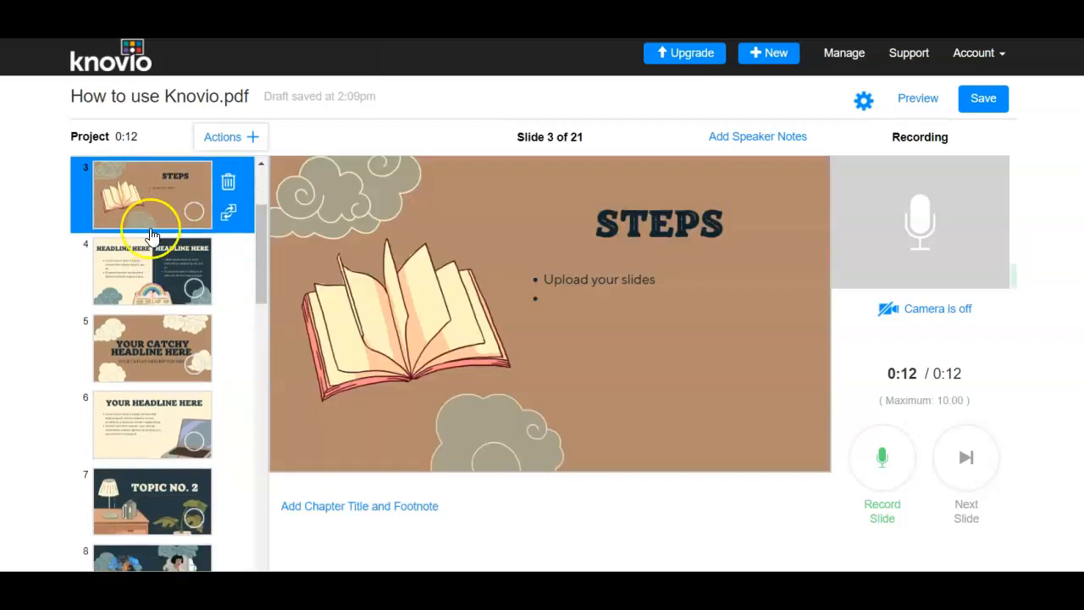
scroll(150, 273, up, 2)
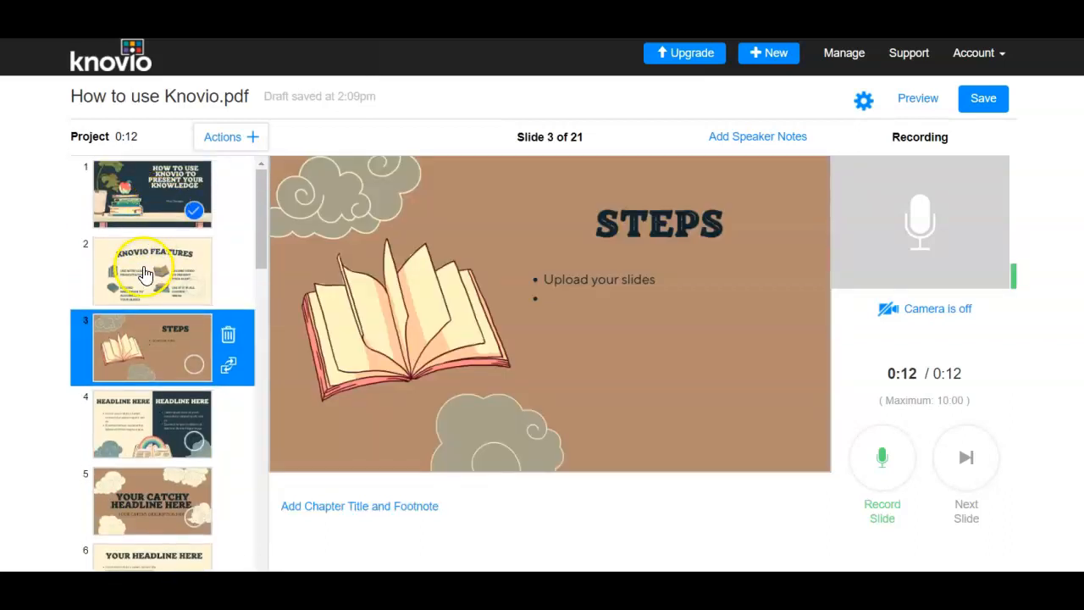
click(146, 272)
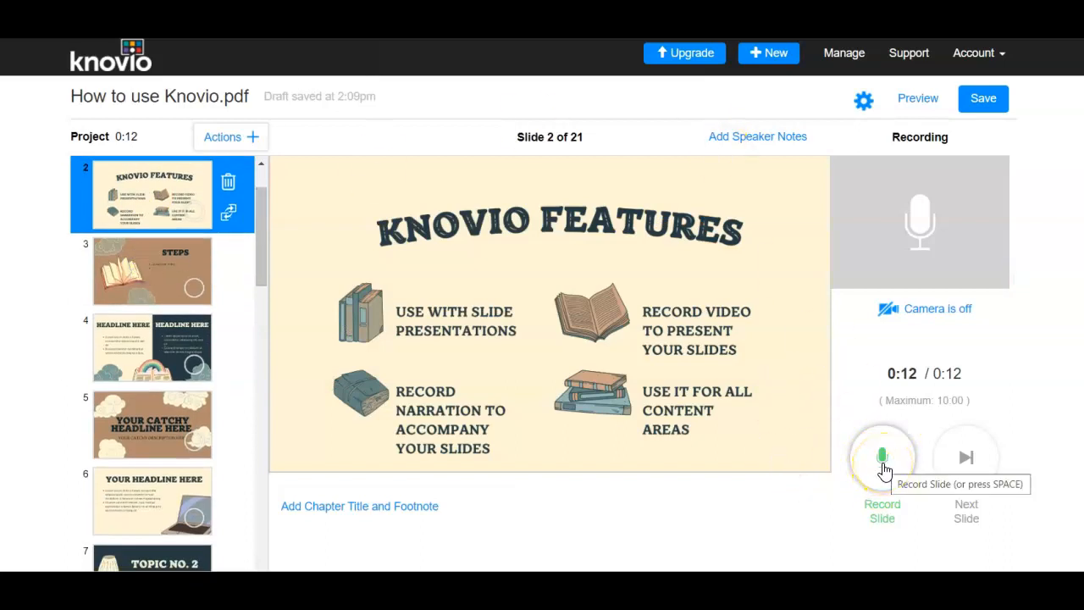
click(883, 469)
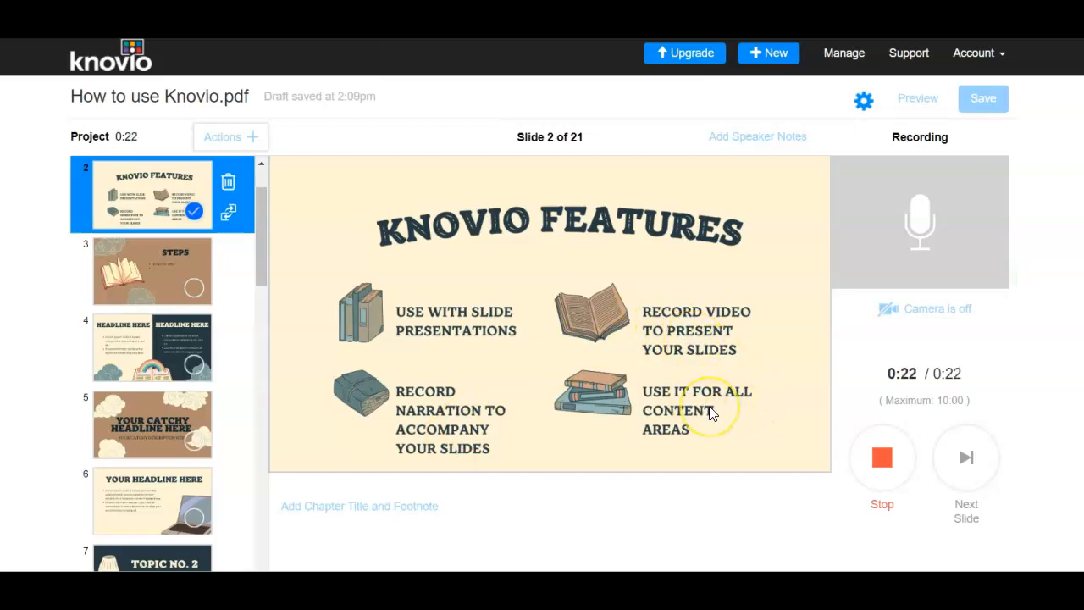
click(878, 462)
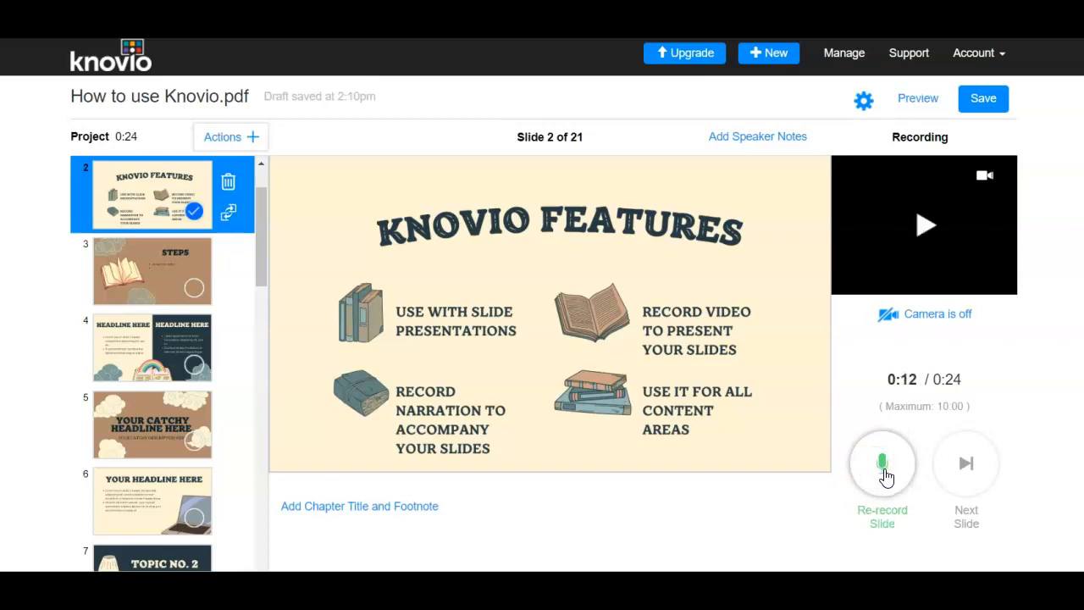
- Re-record the narration for the Knovio Features slide
click(883, 462)
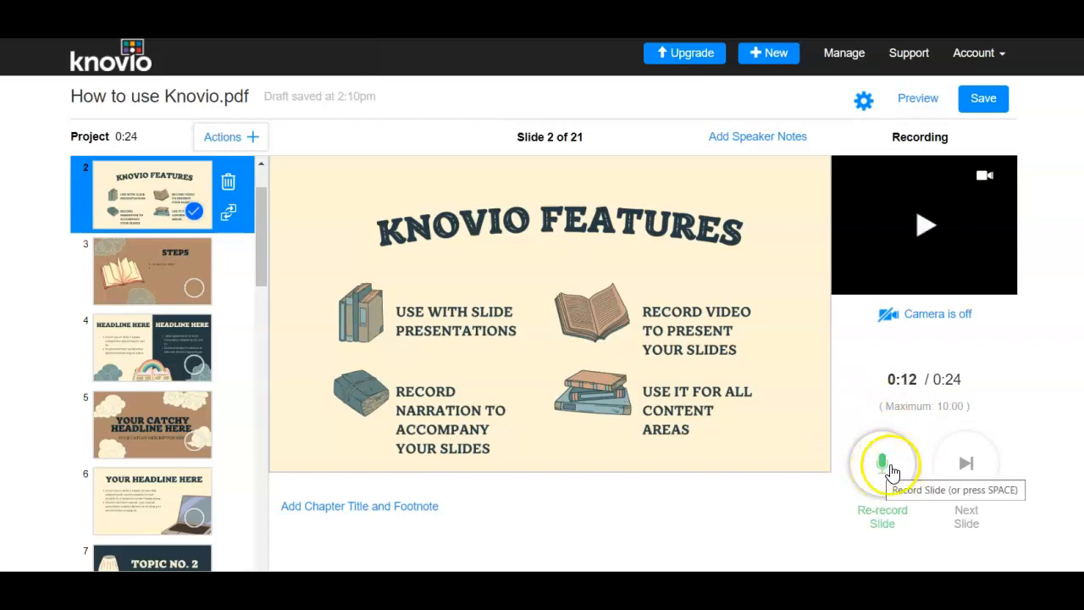
click(884, 465)
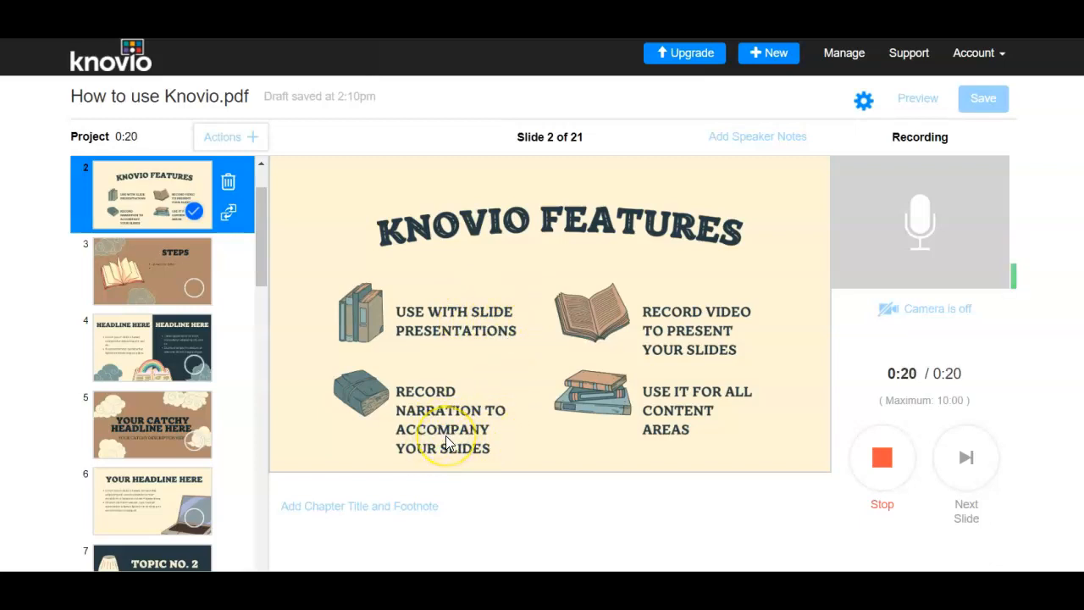
click(883, 463)
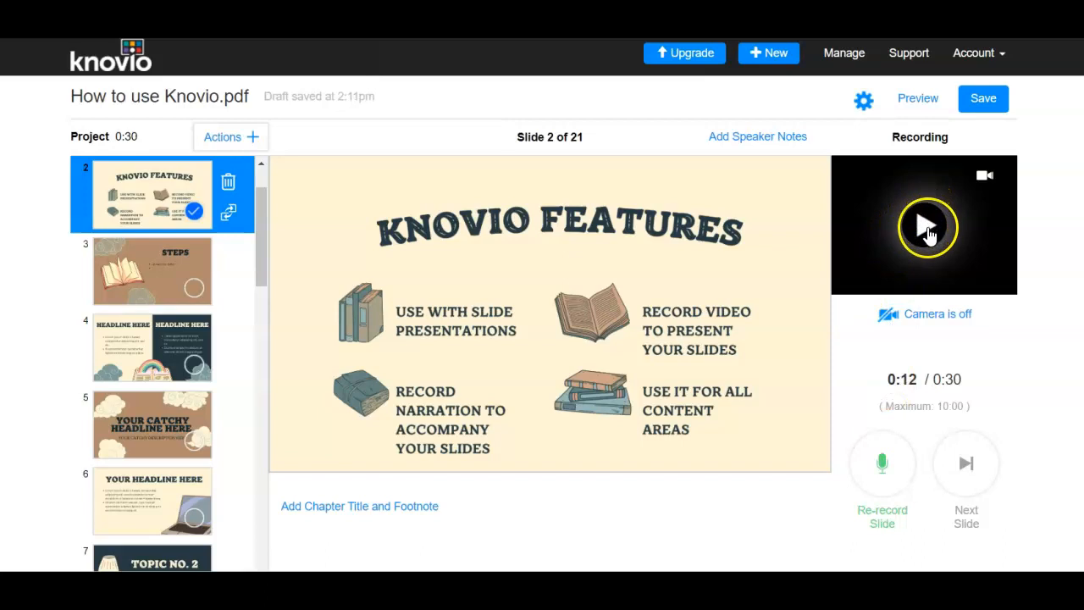
- Play back the Knovio Features slide's recording and pause it
click(929, 231)
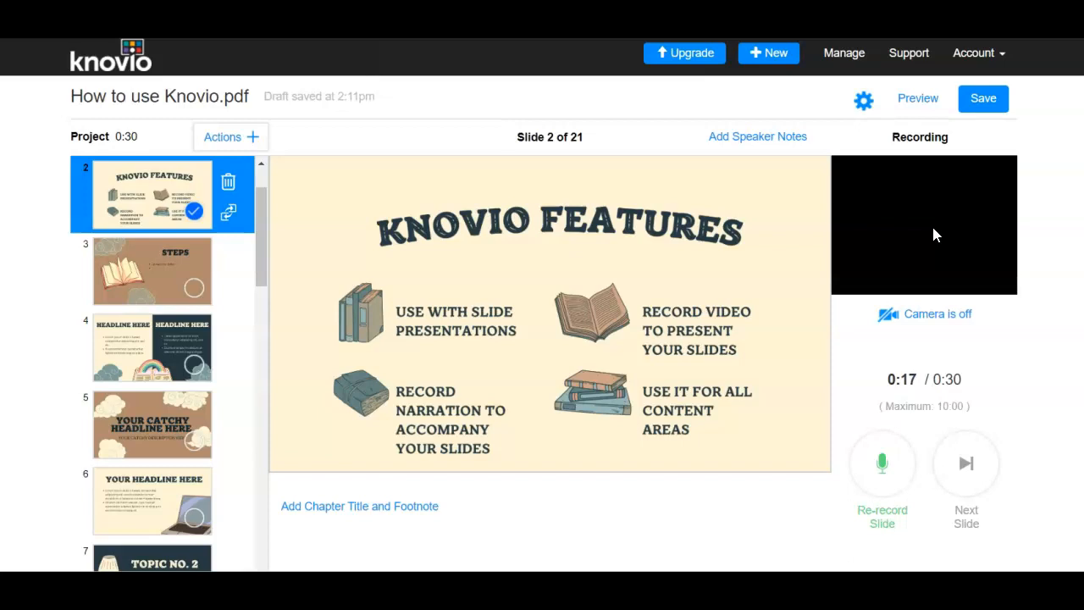
mouse_move(949, 224)
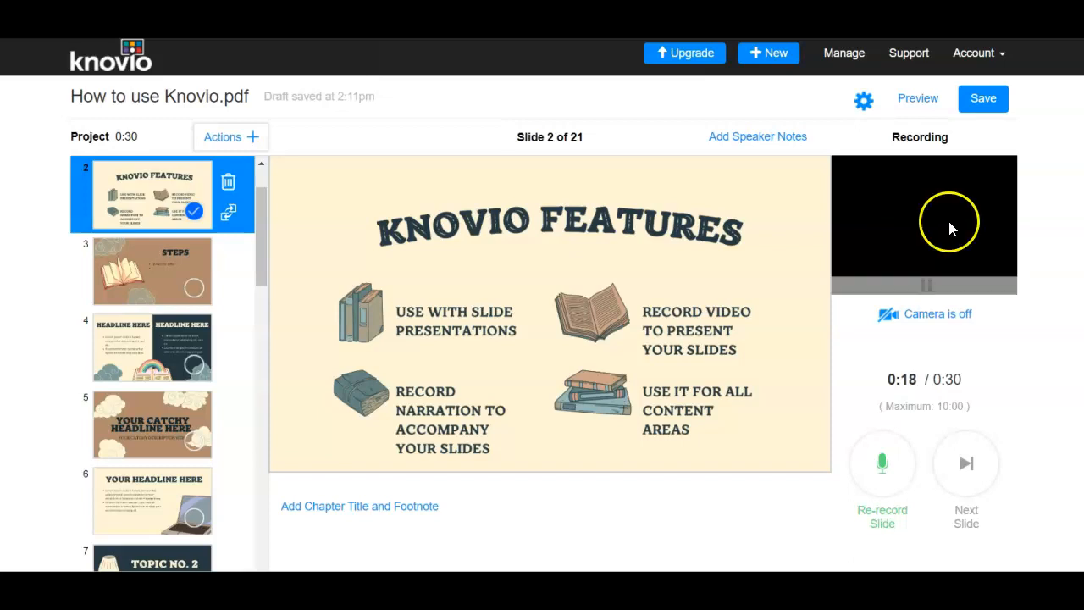
click(926, 288)
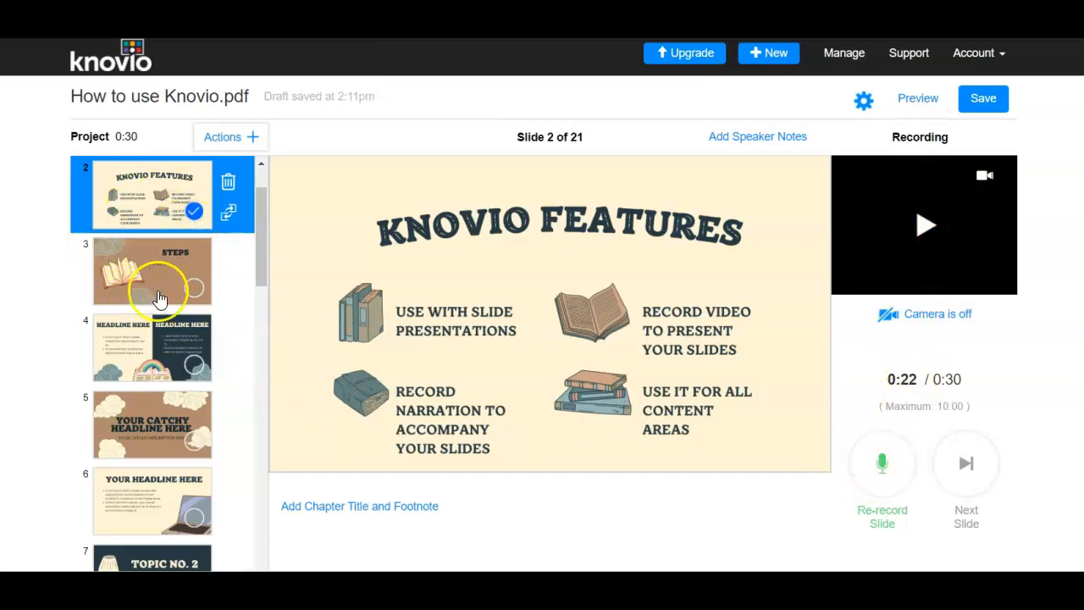
- Move the Knovio Features slide further down the slide list and then back to second position
scroll(161, 246, up, 1)
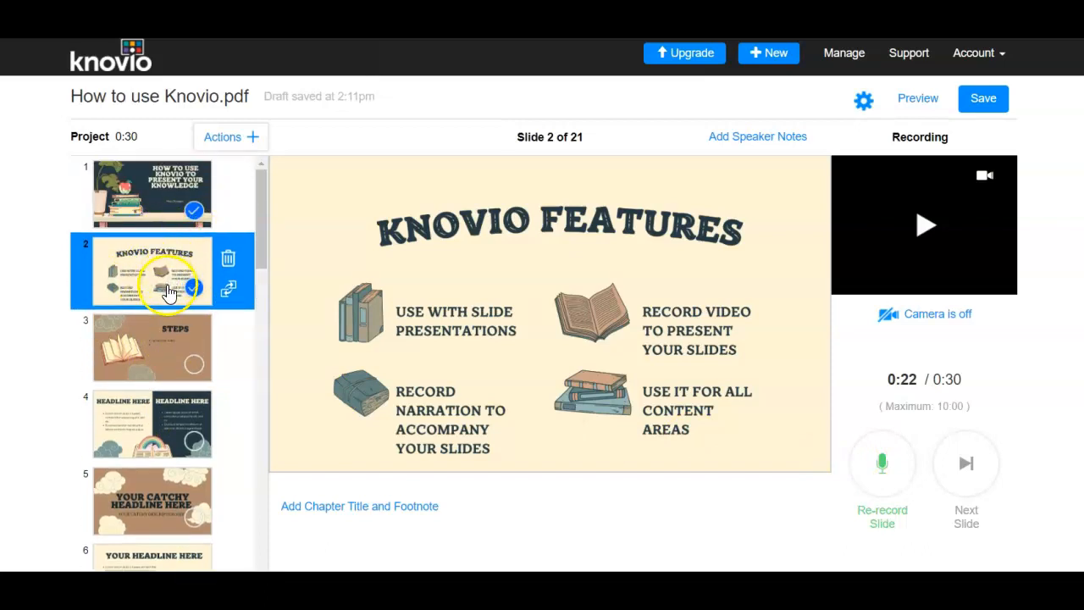
drag(154, 273, 140, 292)
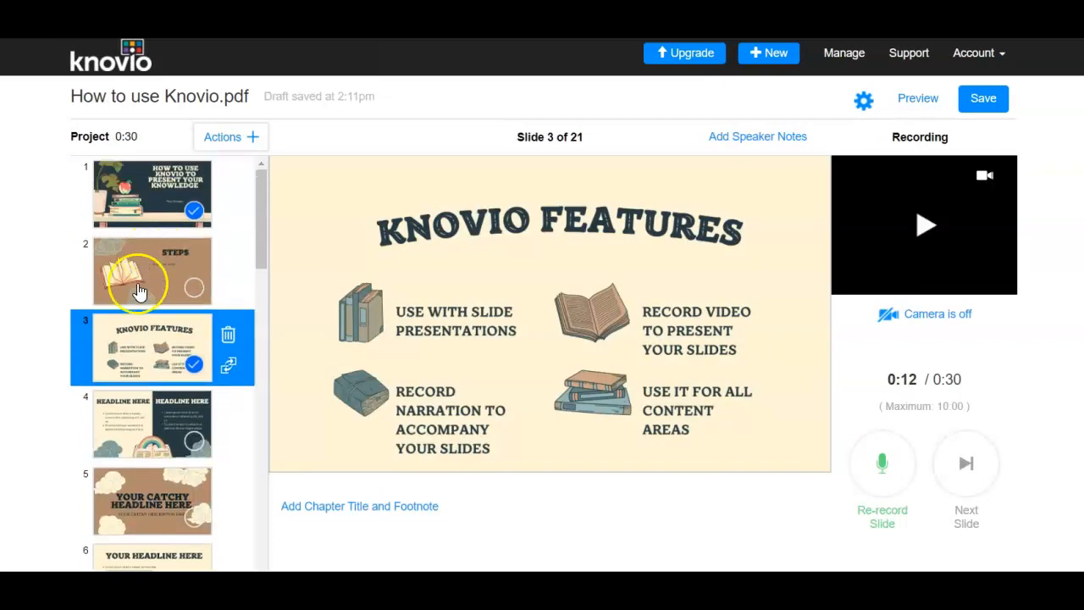
click(140, 292)
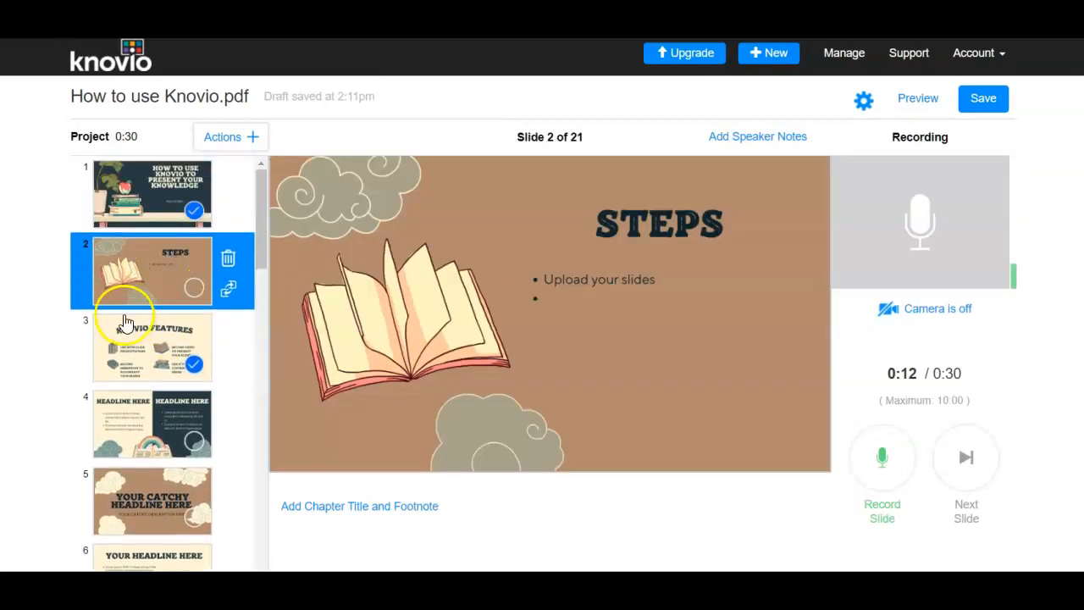
drag(125, 322, 116, 520)
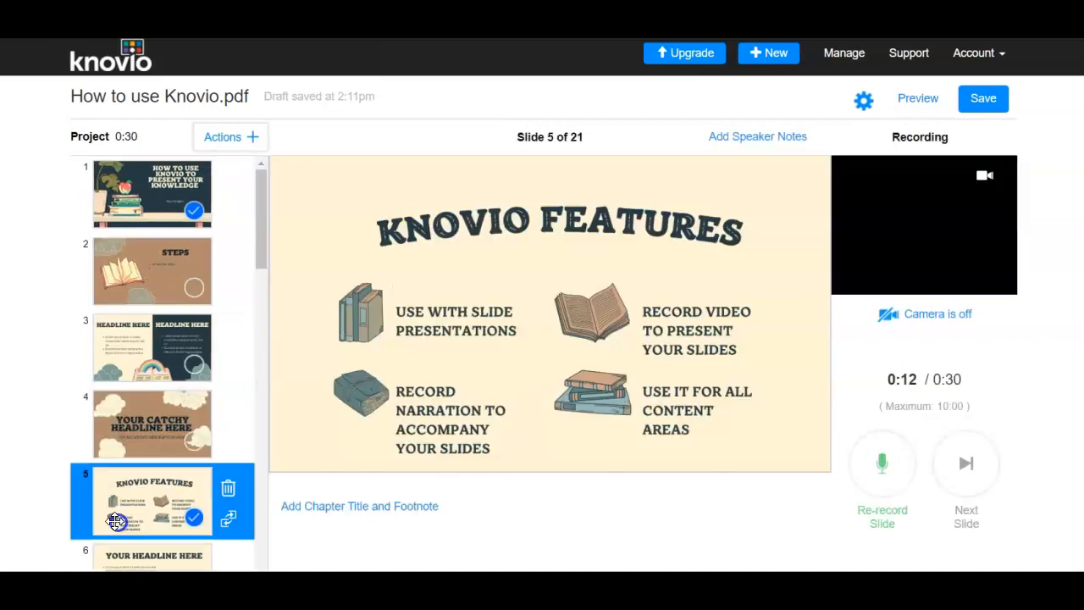
drag(155, 210, 132, 276)
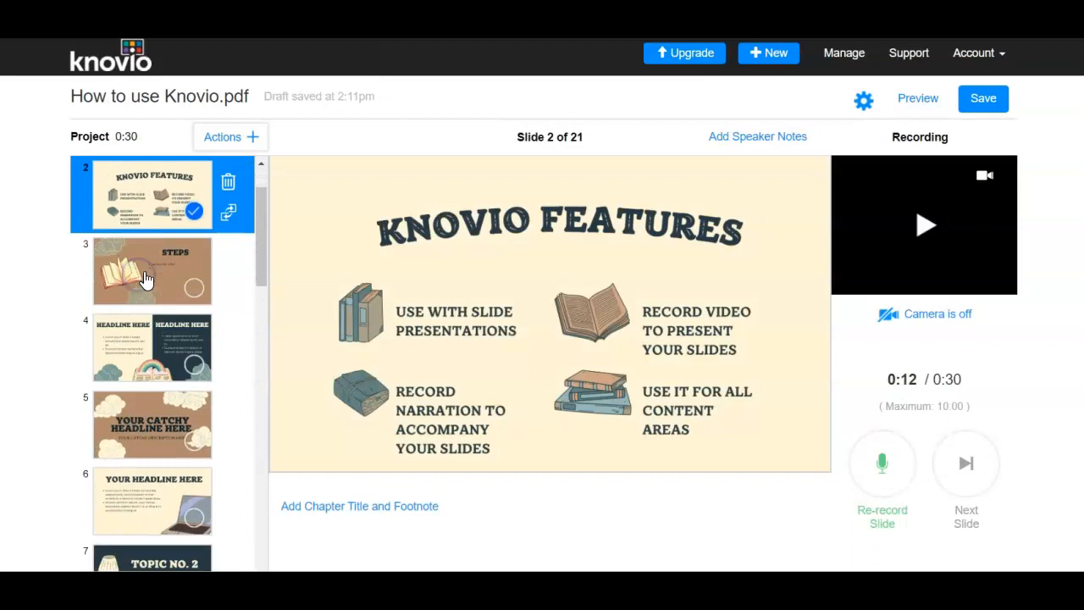
click(152, 258)
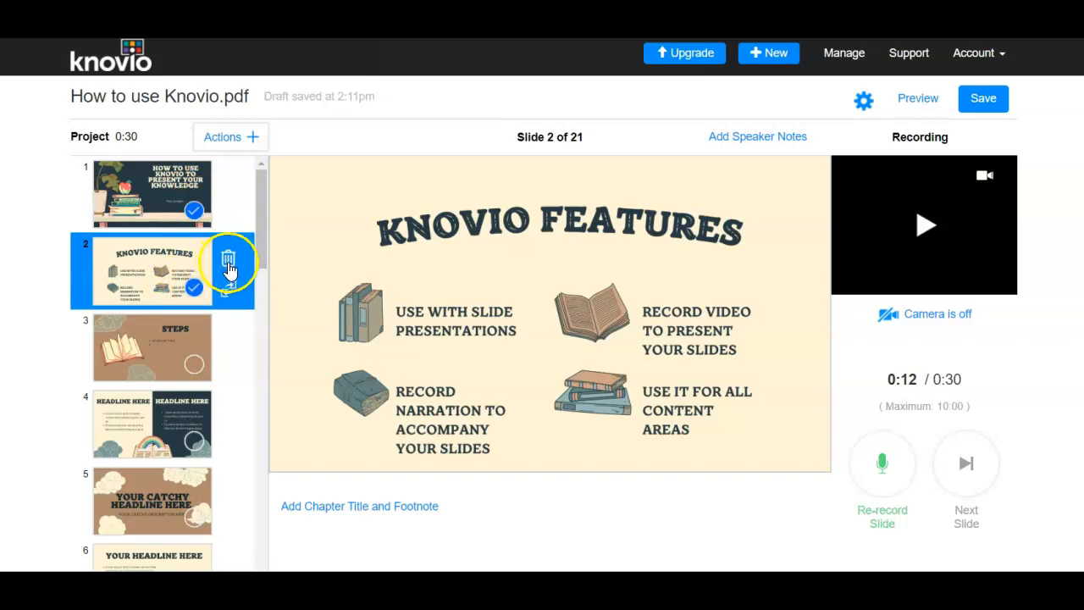
- Launch a preview of the presentation, play it, pause, and toggle full screen on and off
click(917, 99)
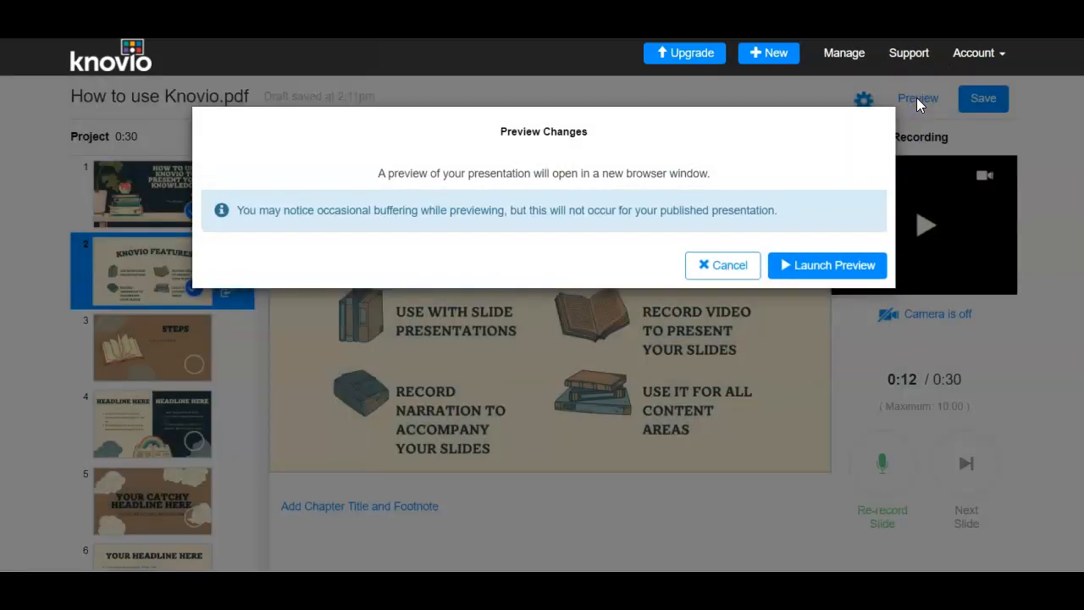
click(809, 268)
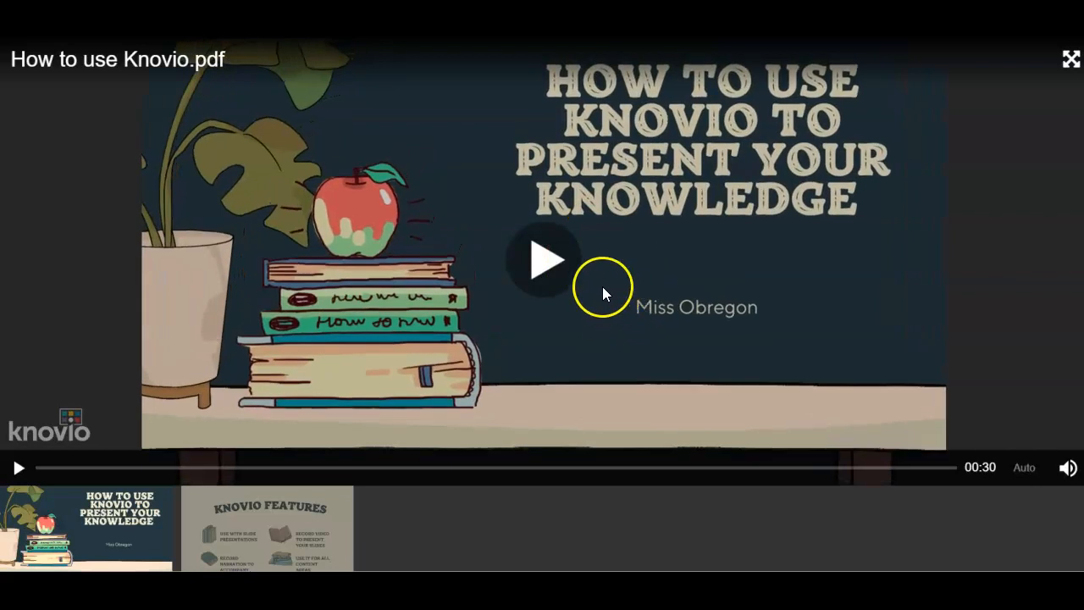
click(546, 262)
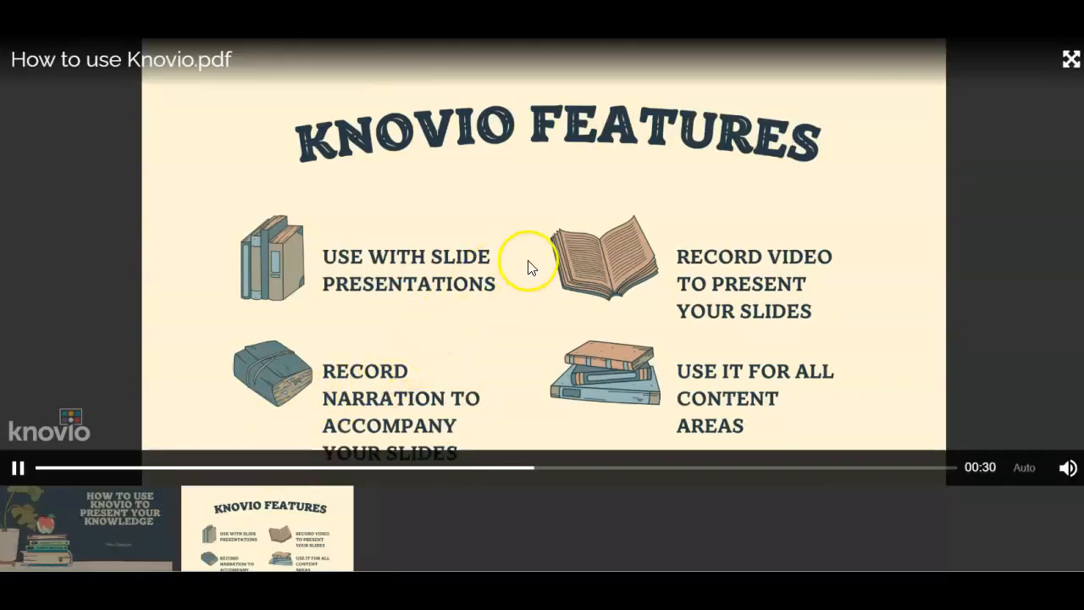
click(19, 468)
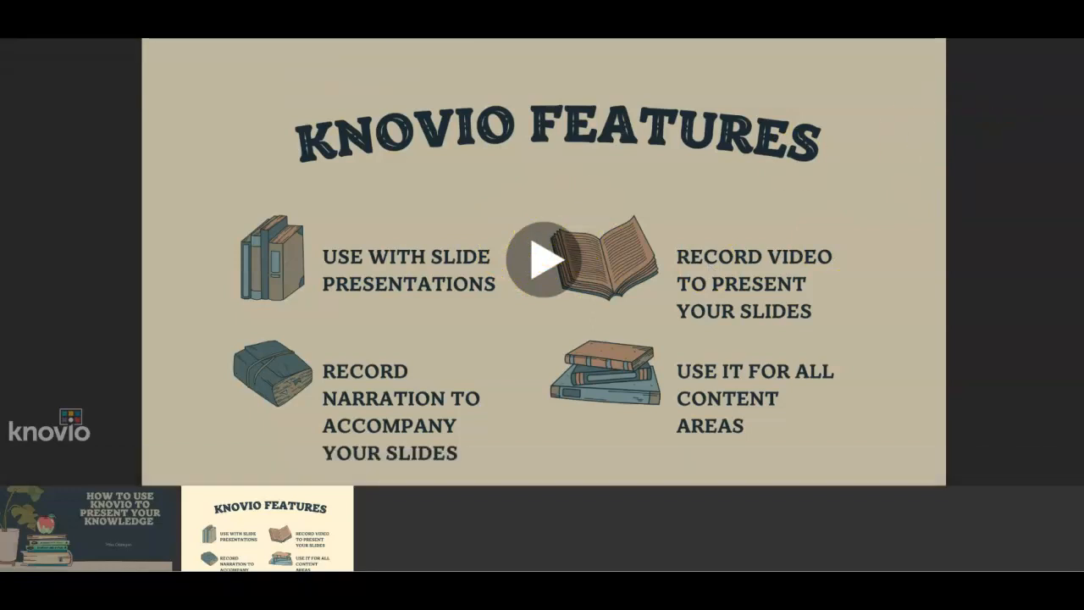
click(1071, 63)
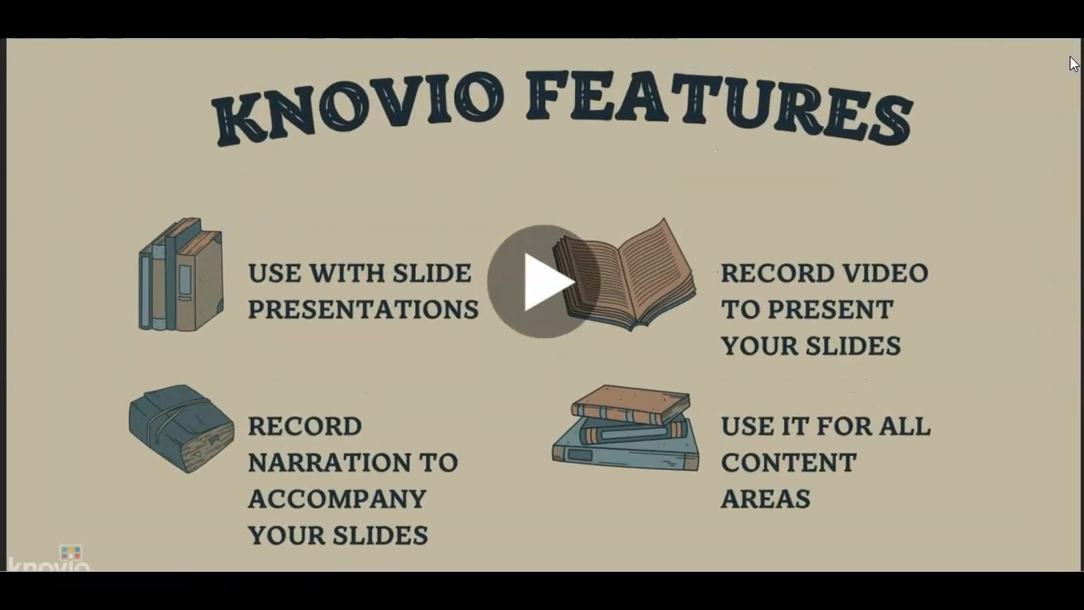
key(Escape)
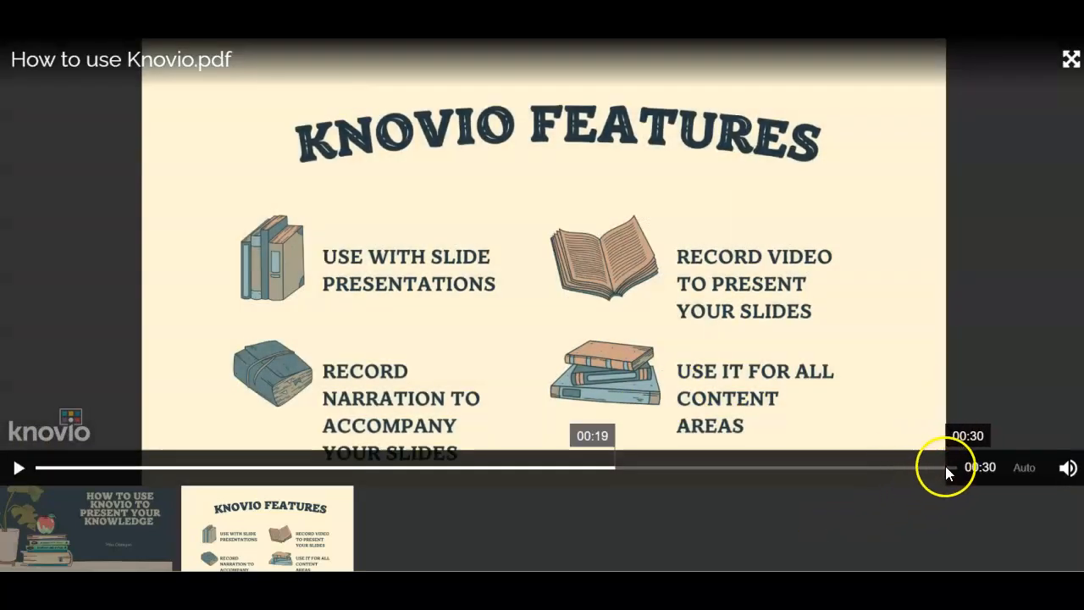
- Skip the preview to the end of the Knovio Features slide and start playback again
click(945, 466)
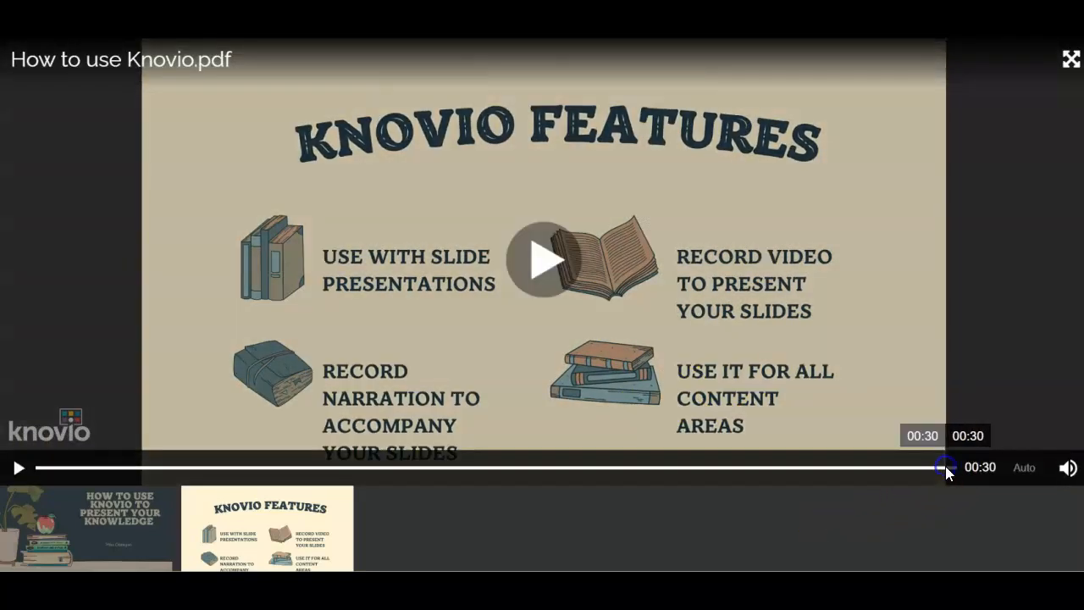
click(551, 252)
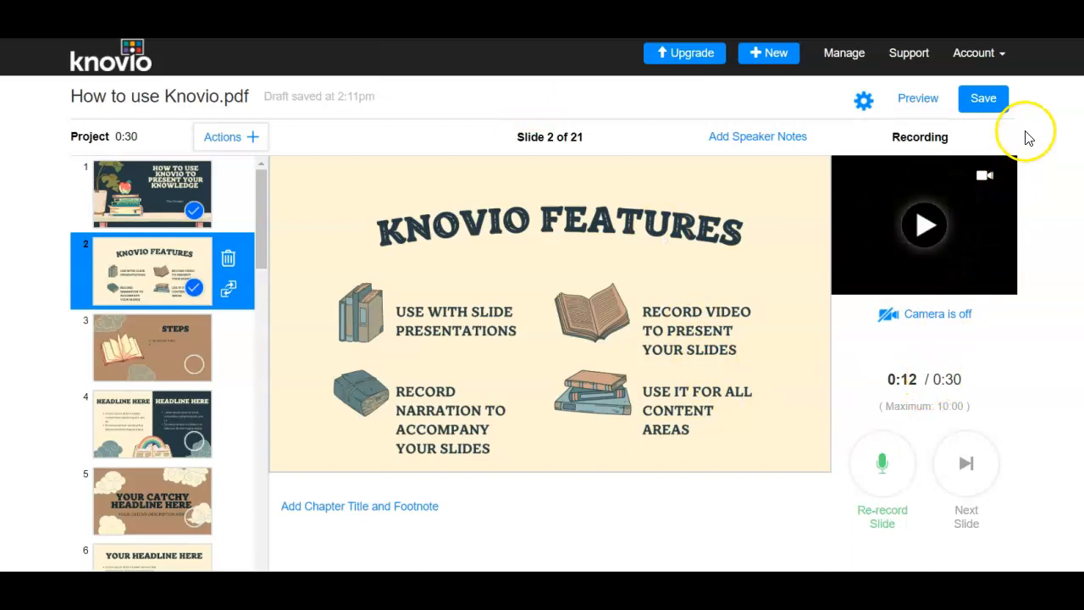
- Save and publish the Knovio with the name Using Knovio
click(987, 105)
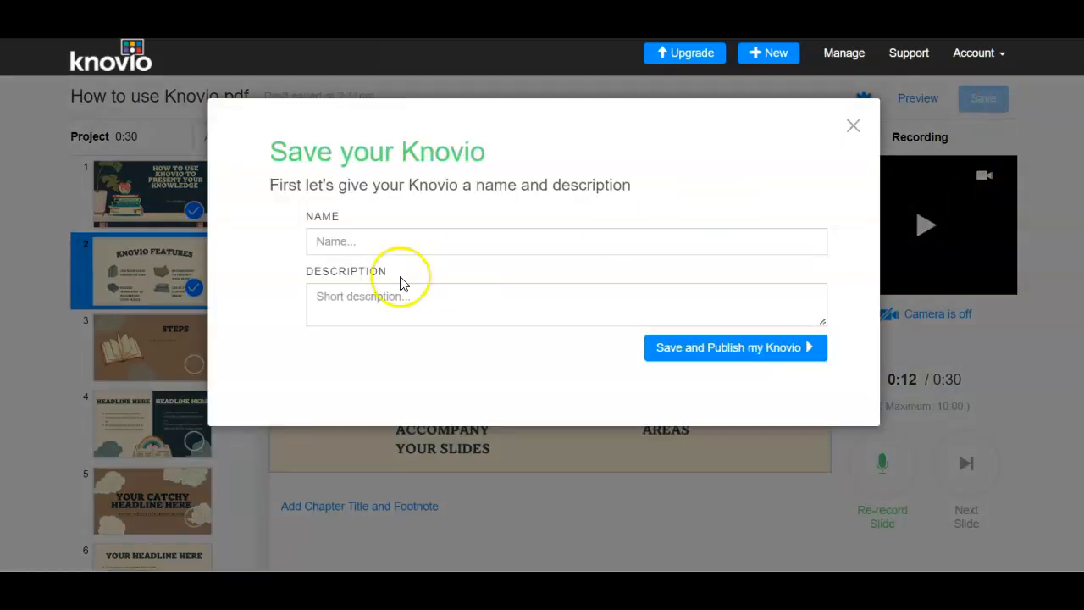
click(366, 243)
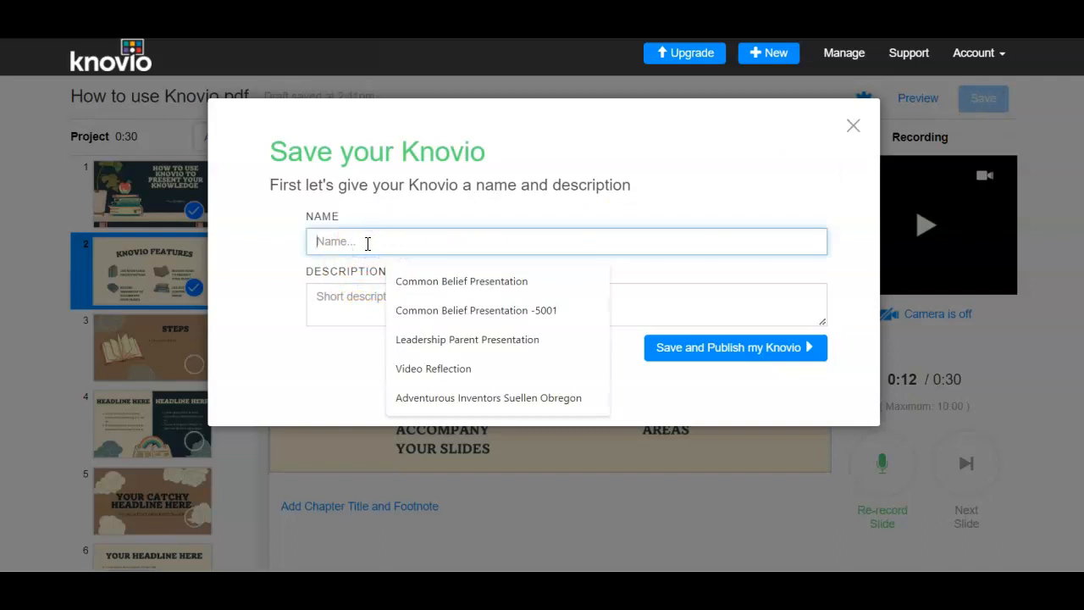
text(Using Knovio)
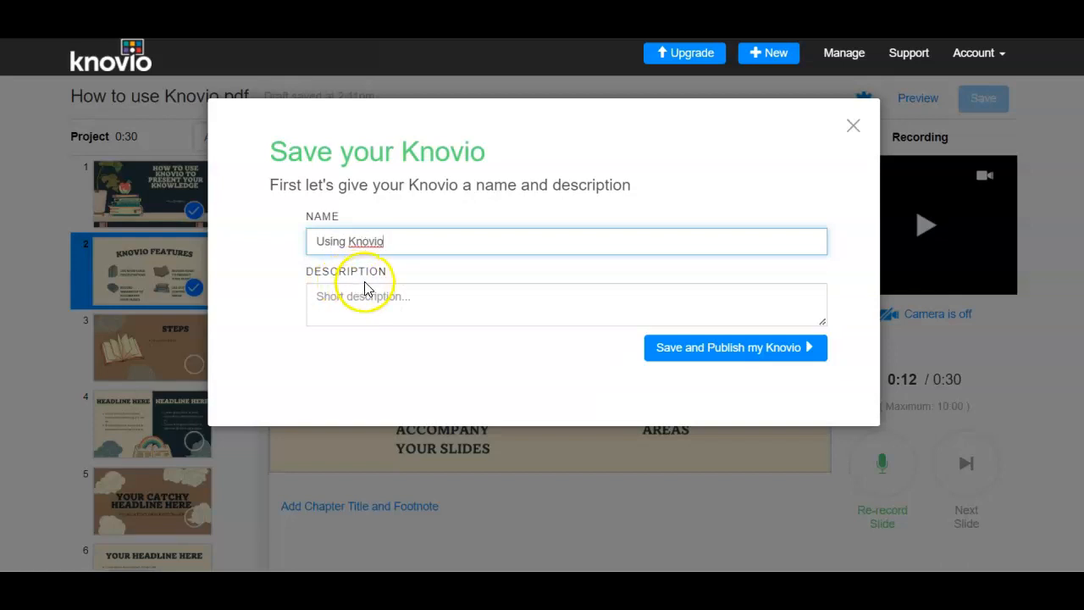
click(750, 355)
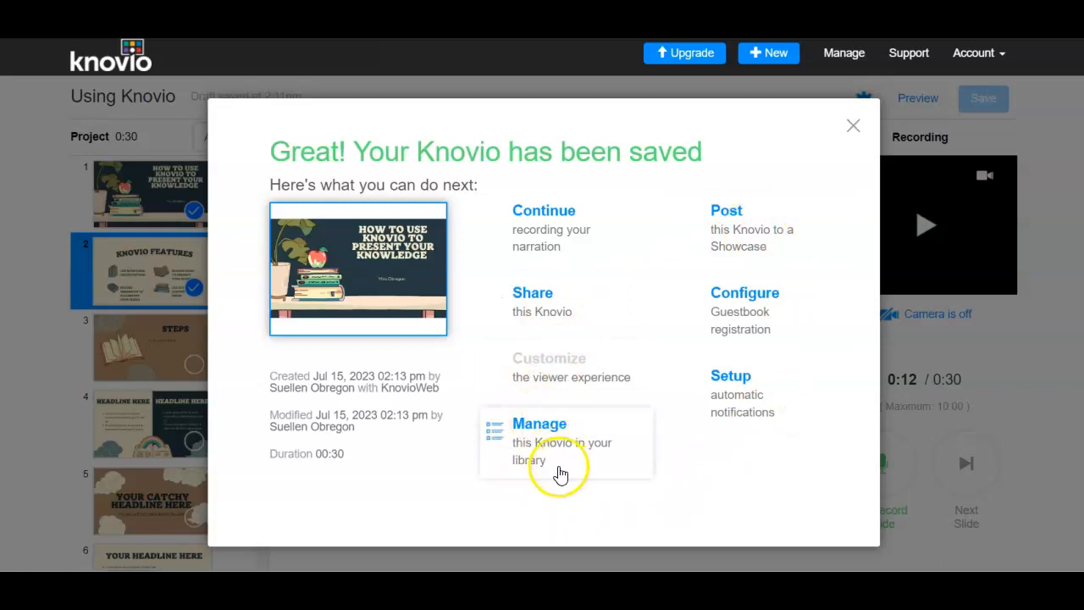
- Open the sharing options for the saved Knovio, review the sharing page, and copy its presentation link
click(540, 312)
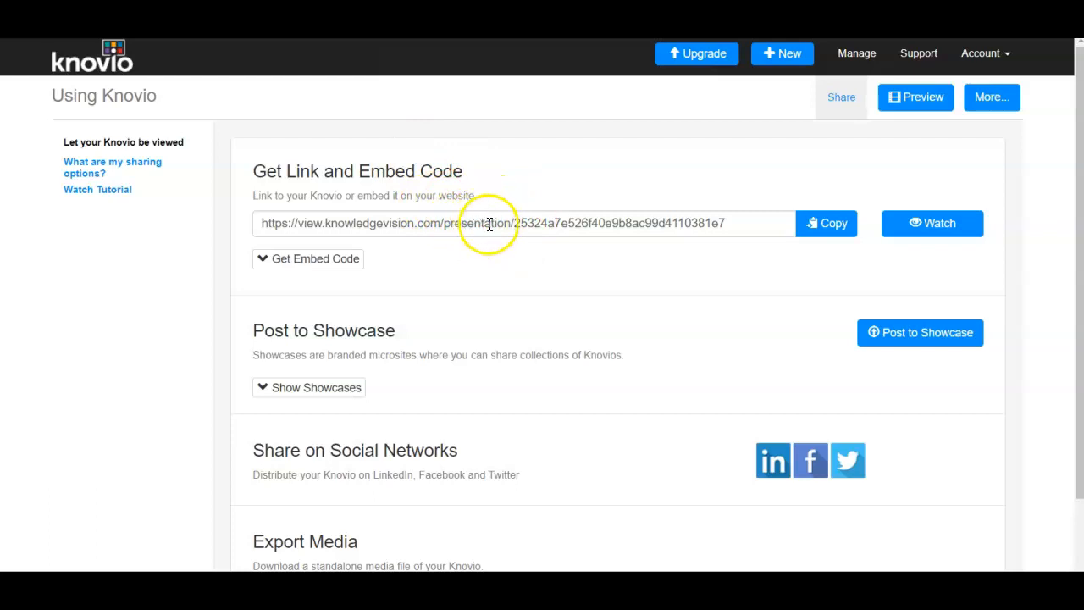
scroll(541, 229, down, 1)
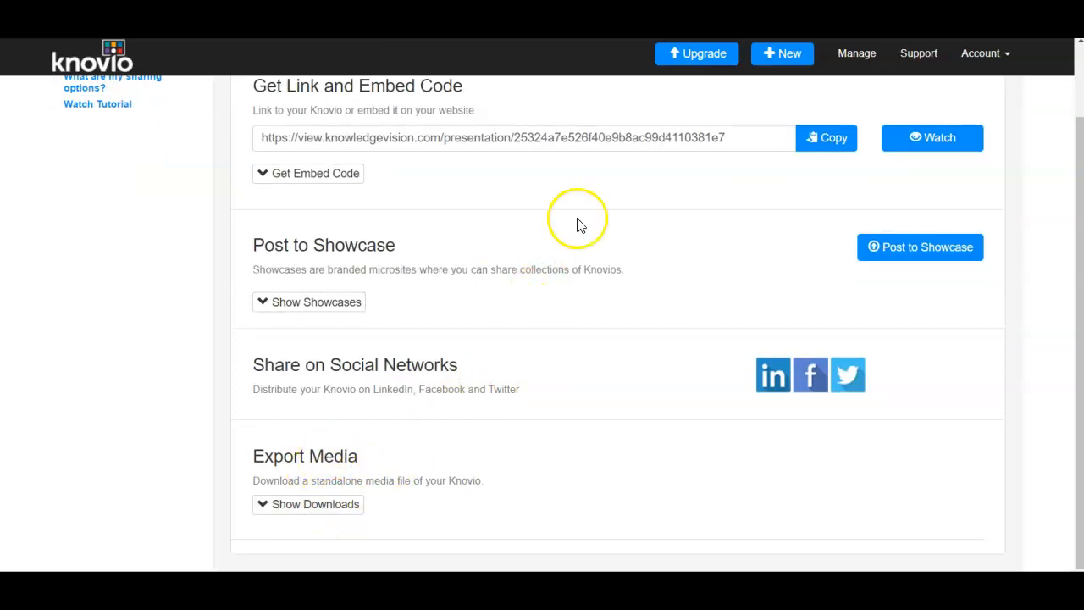
scroll(578, 221, up, 1)
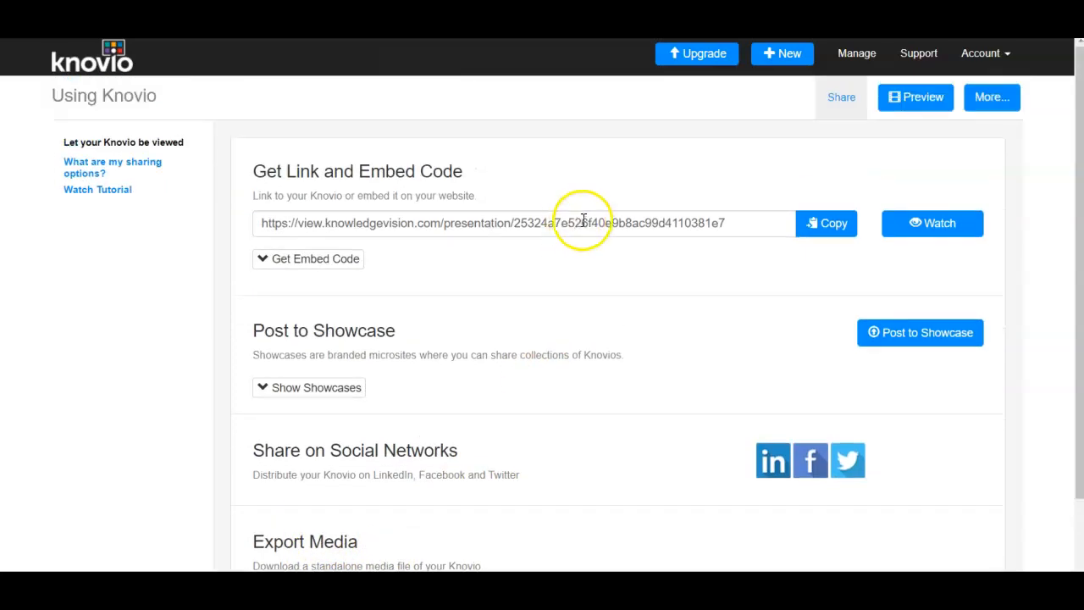
click(835, 235)
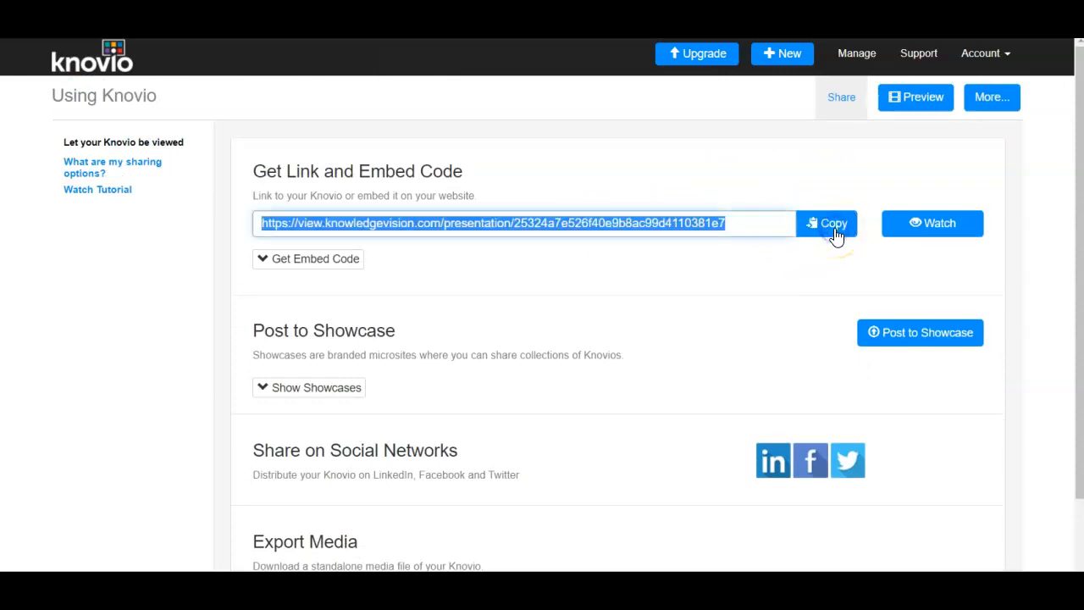